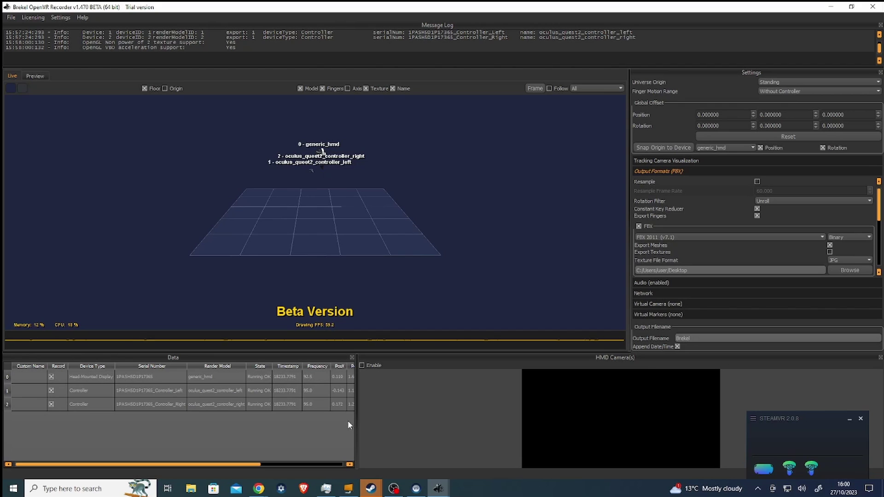
Record about 10 seconds of headset and controller motion, moving the message log away from the live view.
click(275, 465)
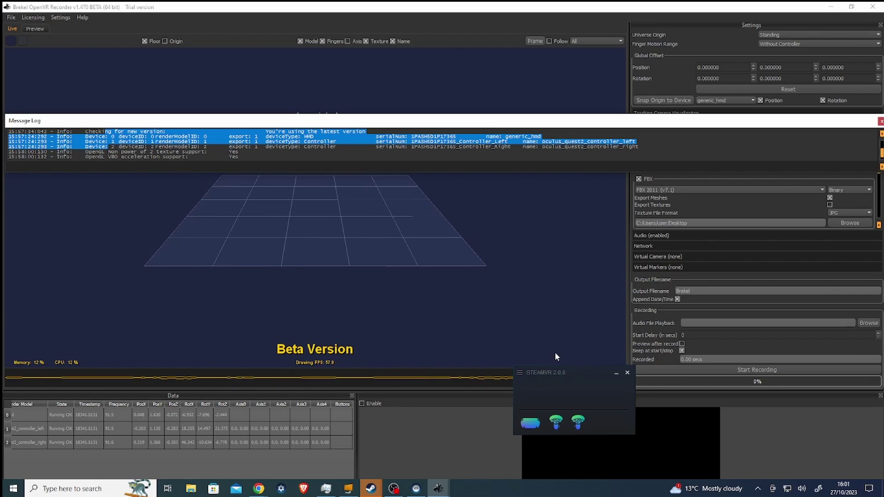
click(766, 357)
click(766, 370)
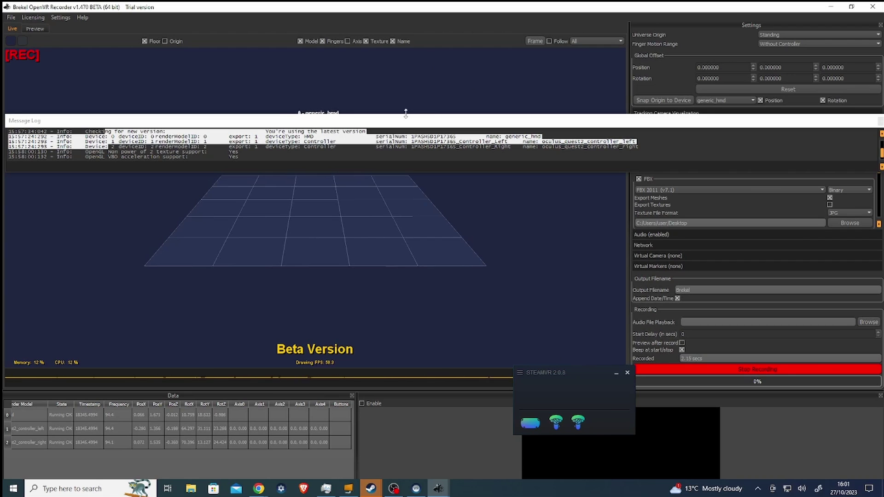
drag(409, 121, 883, 186)
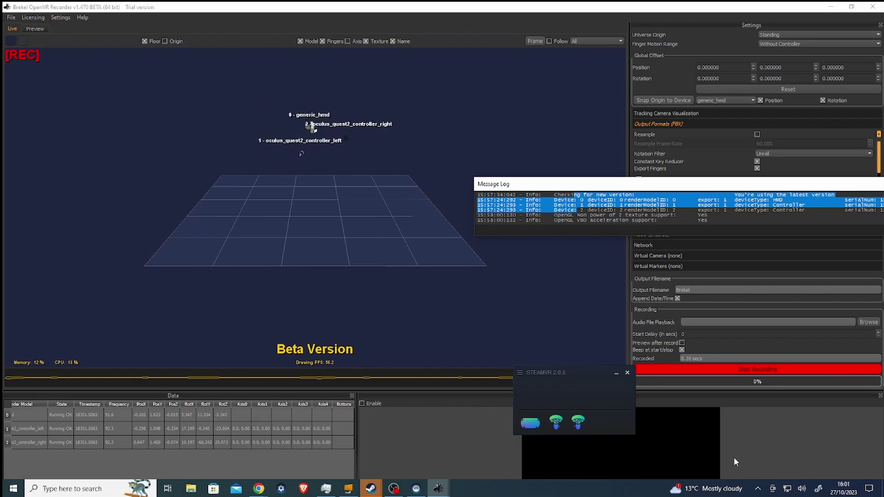
key(space)
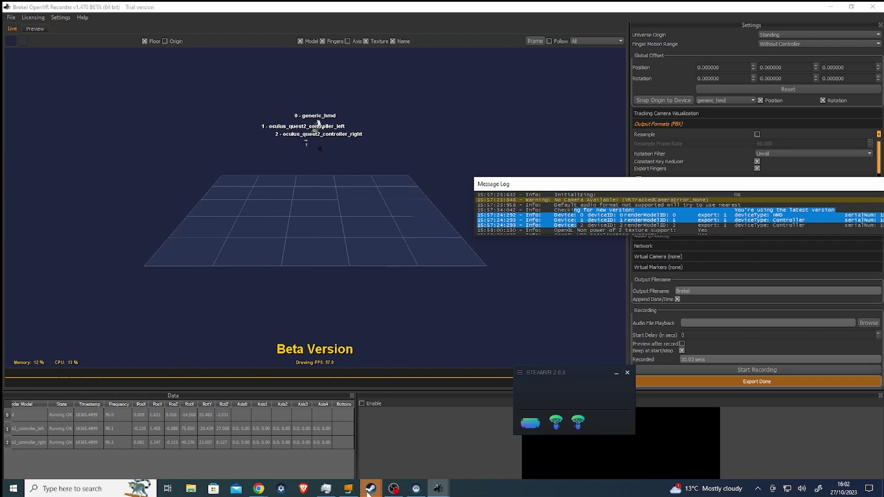
Play back the recorded take in the preview and move the SteamVR window off the FBX output settings.
click(394, 489)
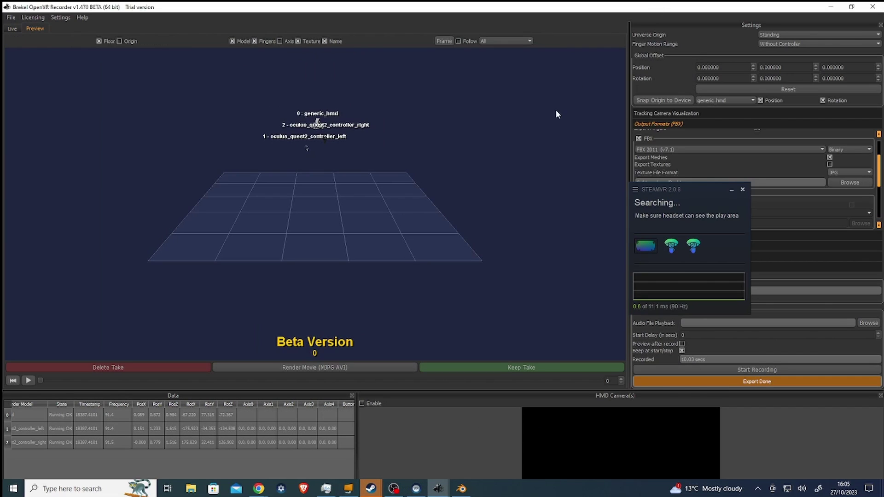
click(28, 381)
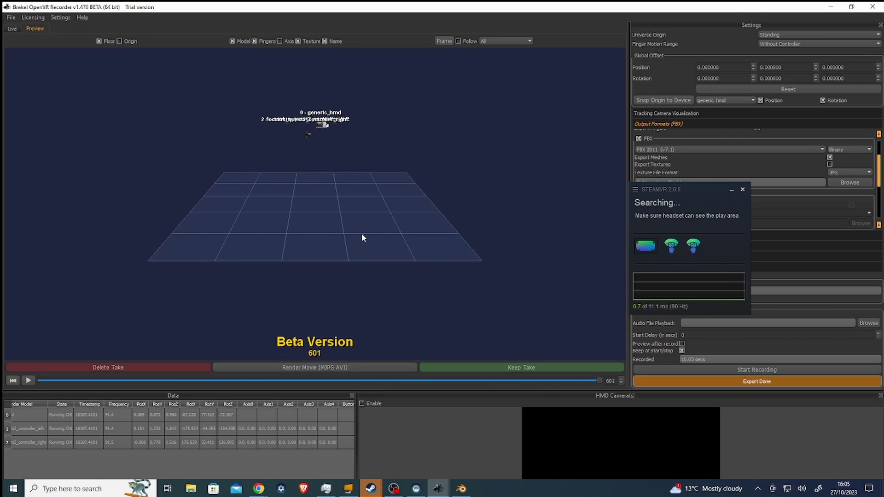
scroll(54, 380, down, 10)
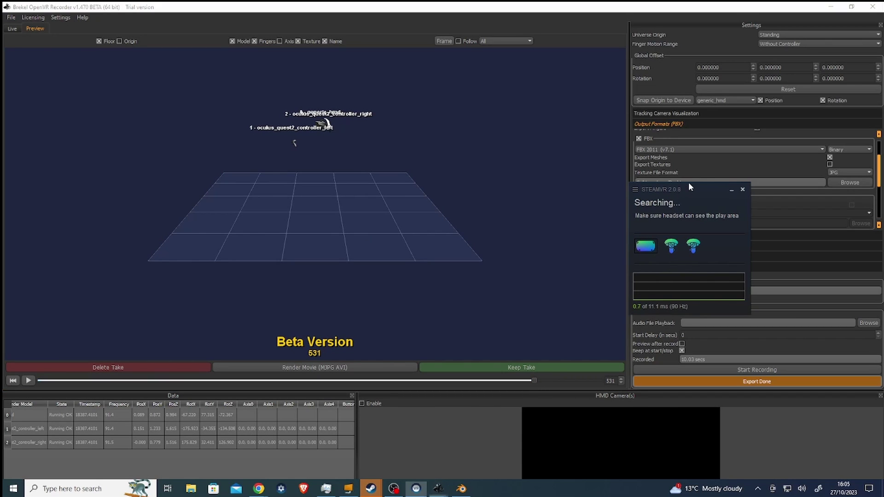
drag(689, 182, 548, 181)
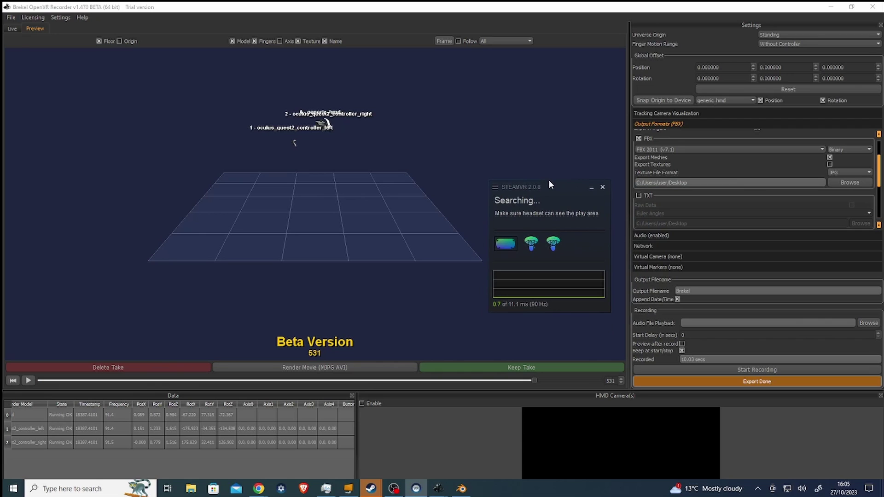
scroll(737, 208, down, 2)
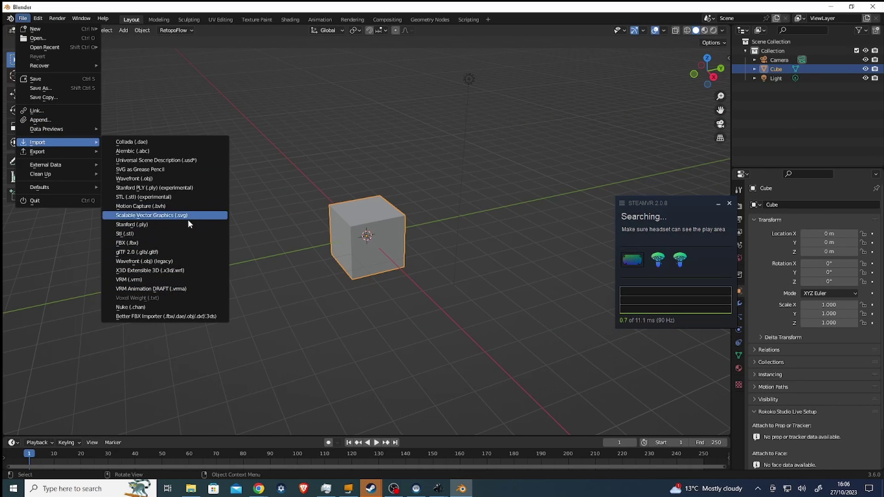
In Blender, import the FBX file Brekel27_10_2023_16_01_51.fbx from the Desktop folder.
click(189, 243)
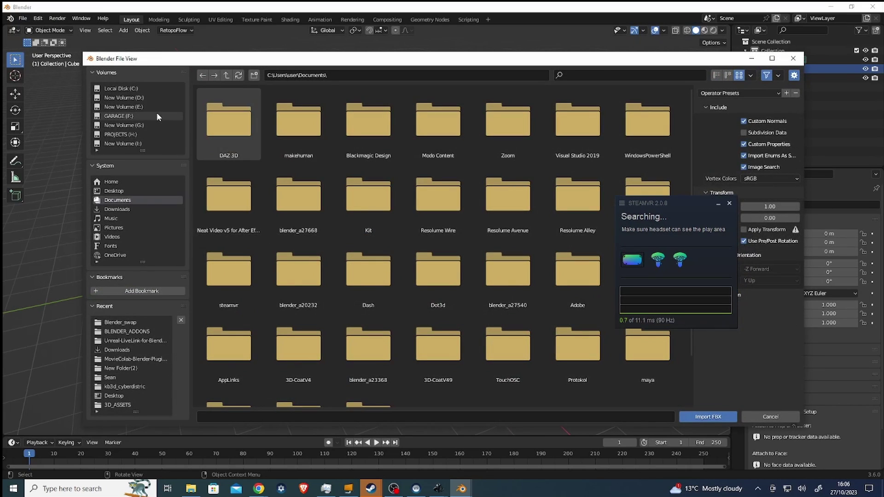
click(438, 271)
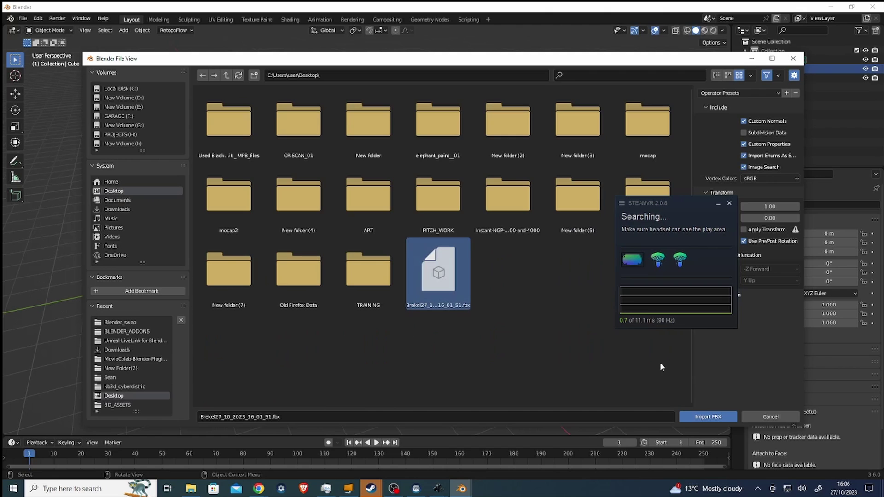
click(708, 417)
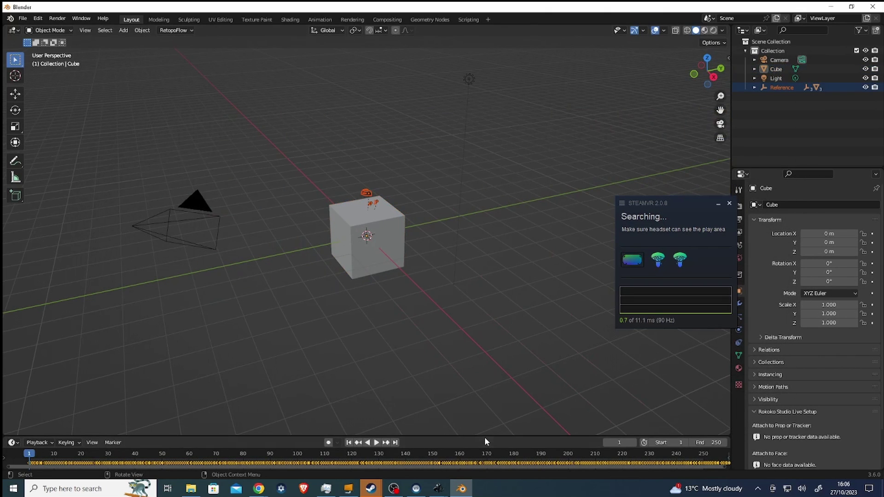
Enlarge the timeline area and delete the default cube from the scene.
drag(485, 436, 469, 318)
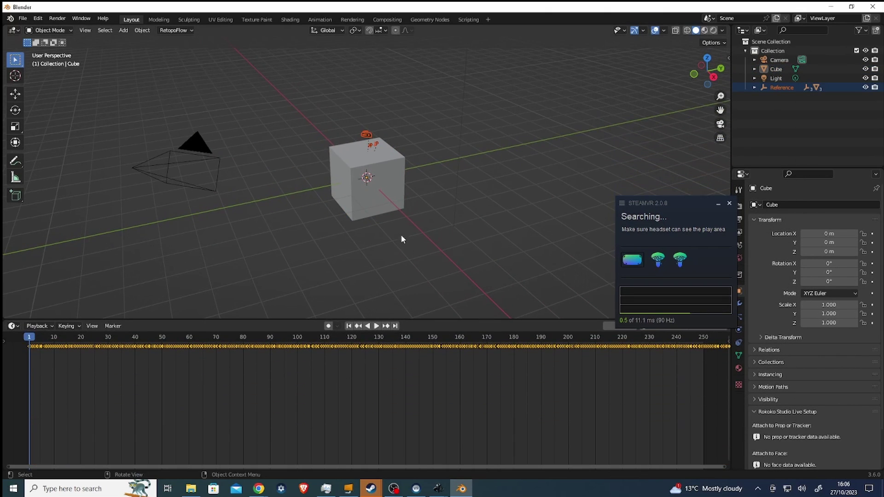
click(383, 198)
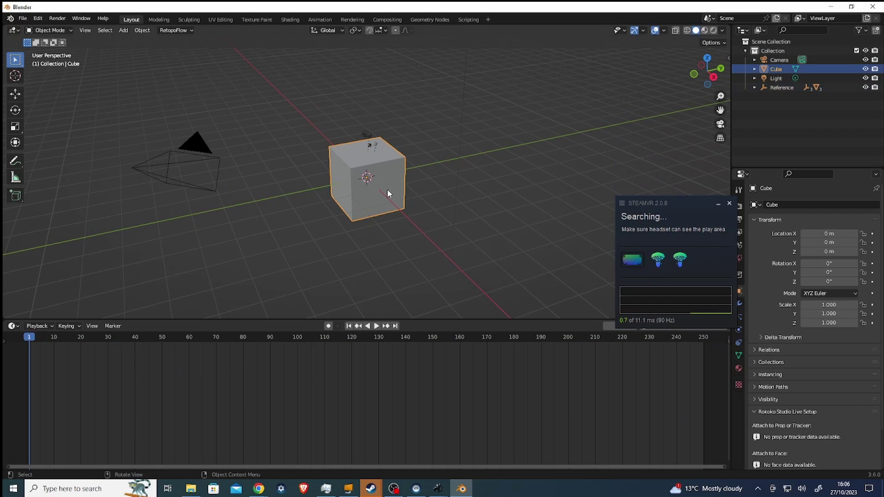
key(x)
click(388, 190)
Scrub and play the imported animation to examine the headset and controller motion up close.
middle_drag(396, 186, 272, 244)
key(space)
drag(27, 343, 238, 367)
click(376, 326)
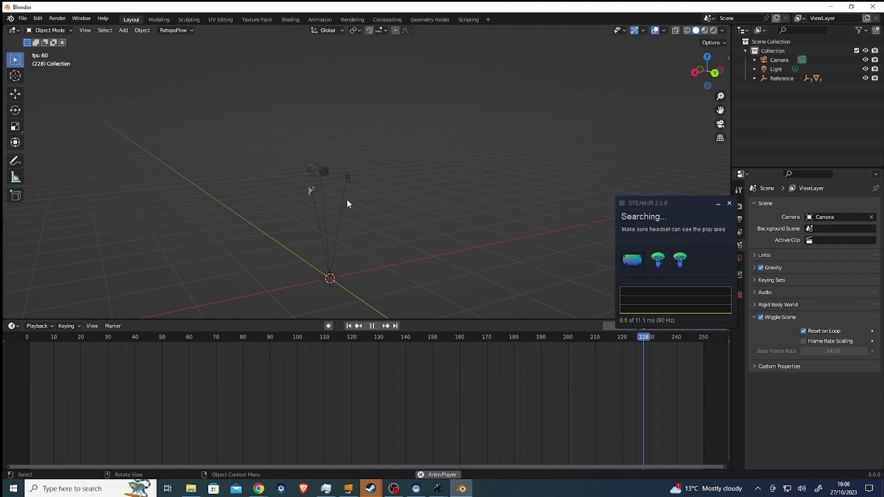
scroll(347, 211, up, 5)
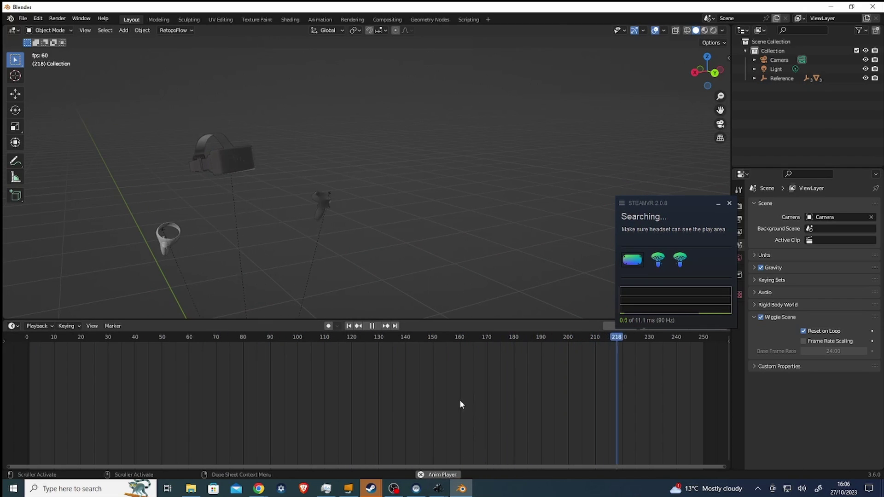
click(377, 326)
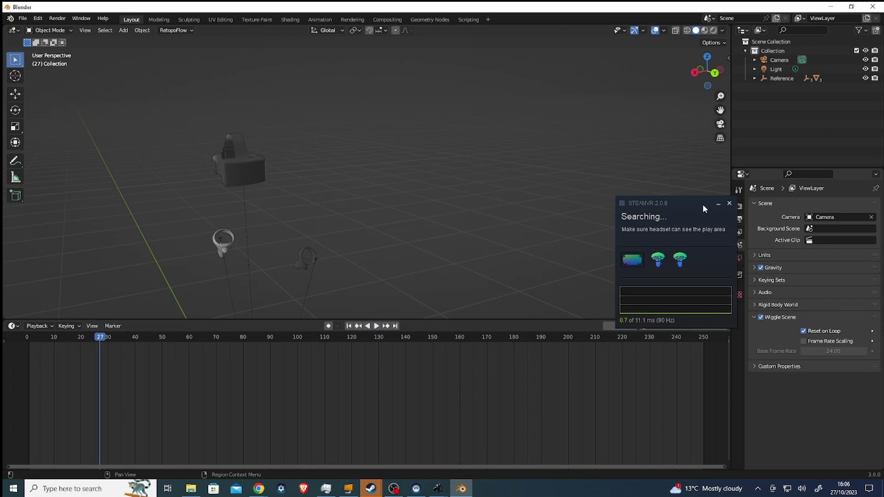
Set the scene's end frame to 1200 and widen the timeline range to show all frames.
drag(703, 204, 674, 57)
click(739, 220)
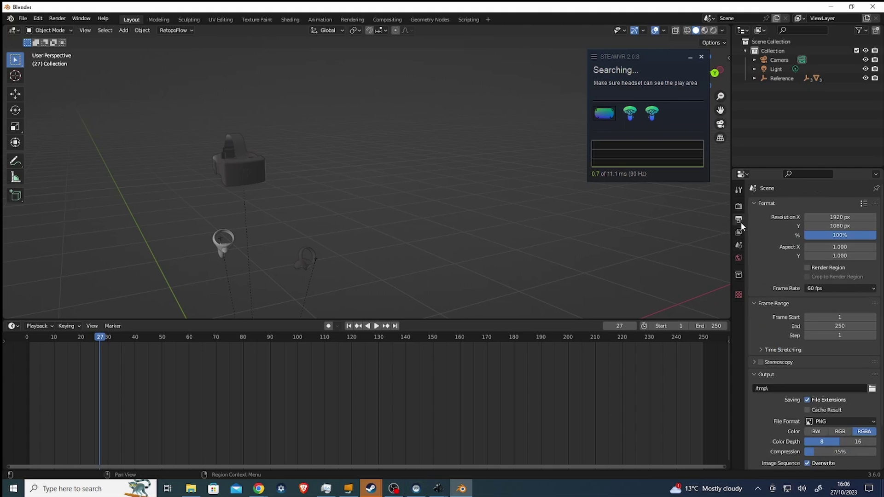
click(842, 326)
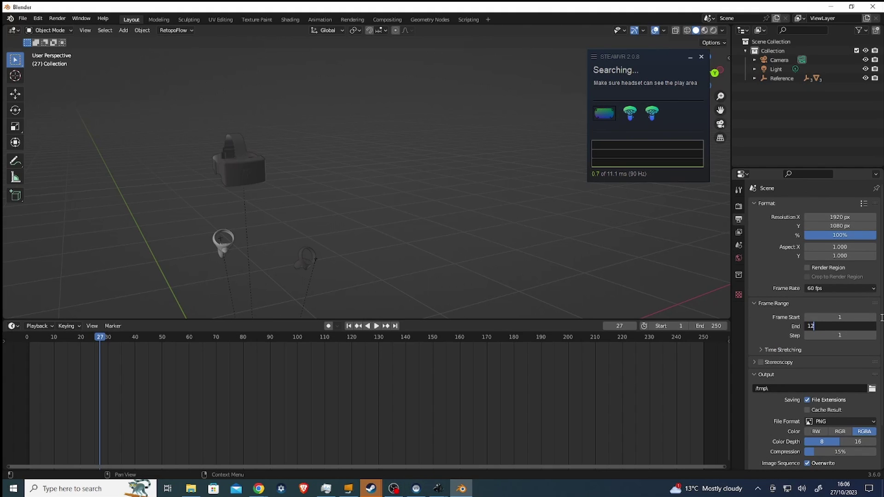
text(1200)
key(Return)
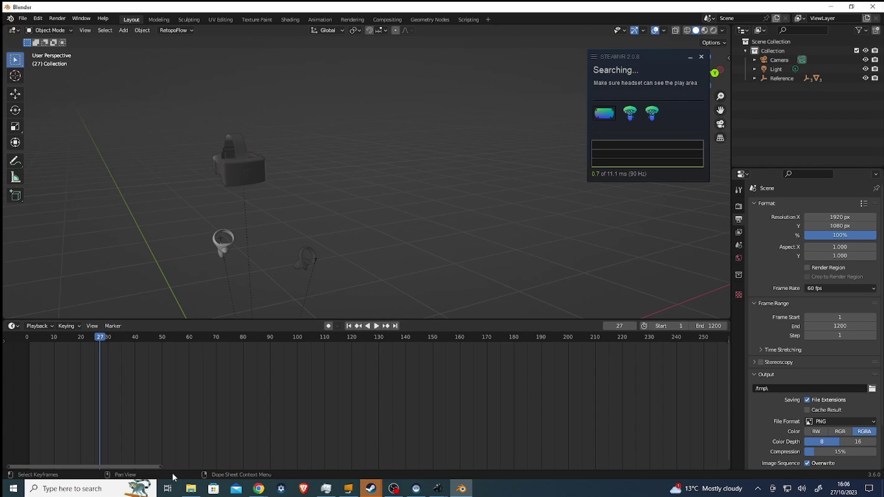
drag(161, 465, 726, 467)
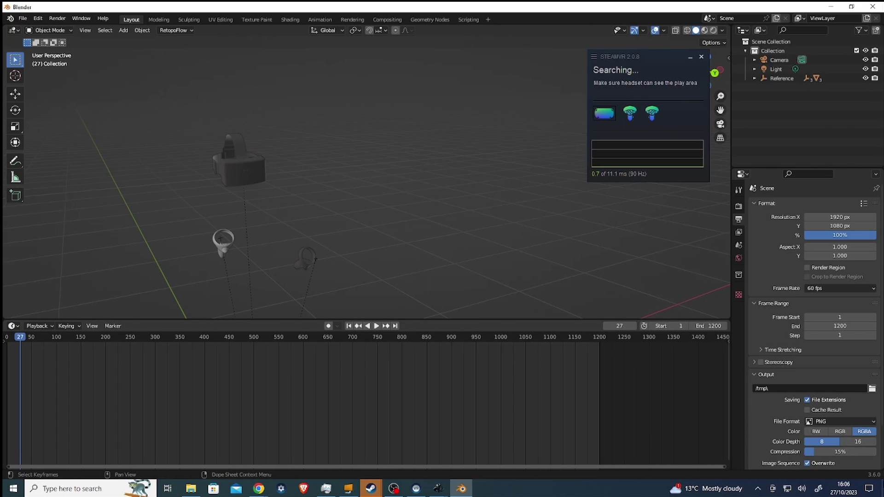
Play the animation over the extended frame range while viewing the headset and controllers from another angle.
key(space)
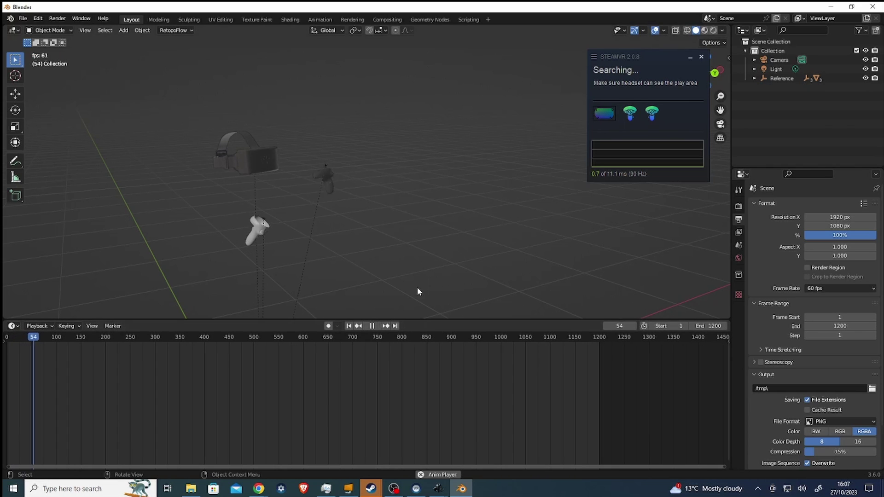
middle_drag(432, 225, 372, 253)
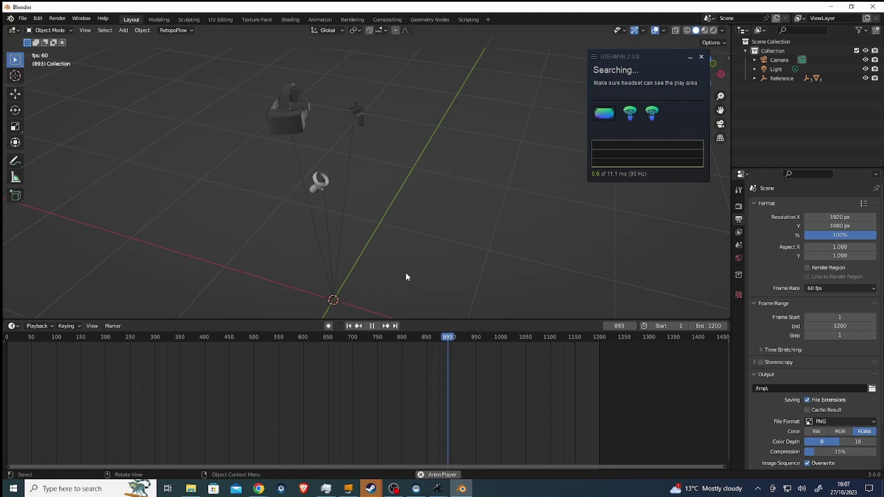
click(373, 326)
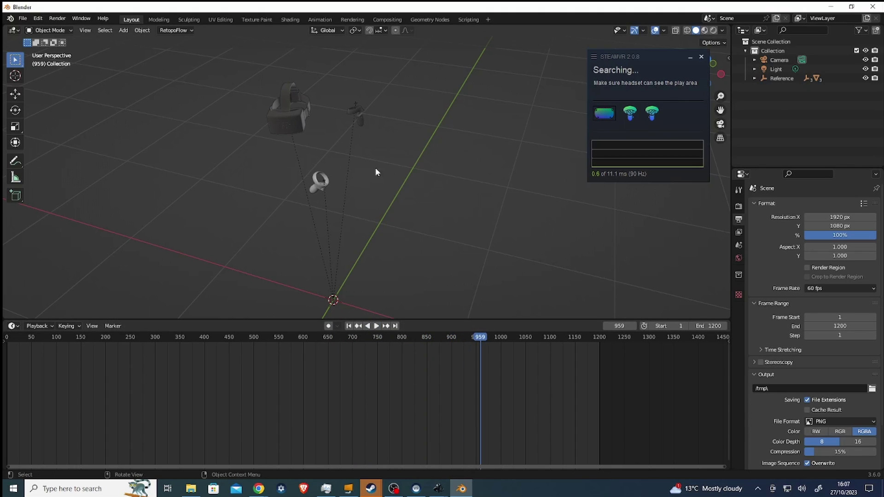
Expand the Reference hierarchy and select Controller_1 to show its keyframes in the timeline.
click(361, 125)
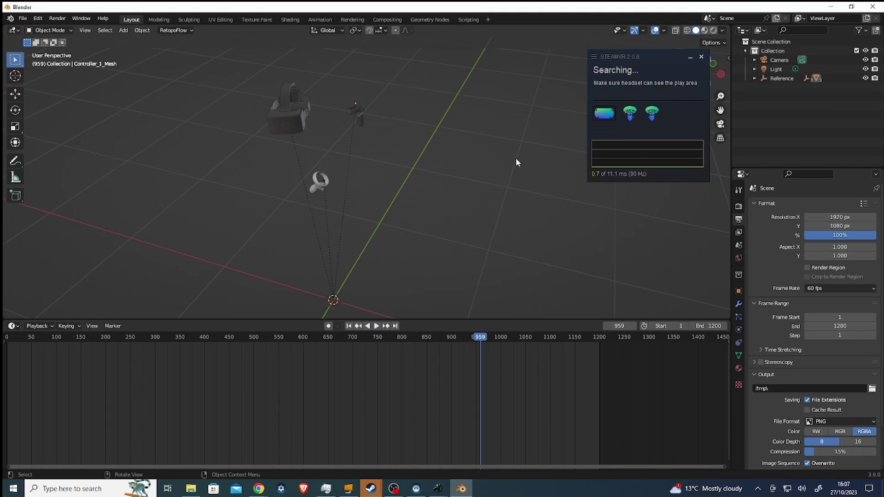
click(755, 79)
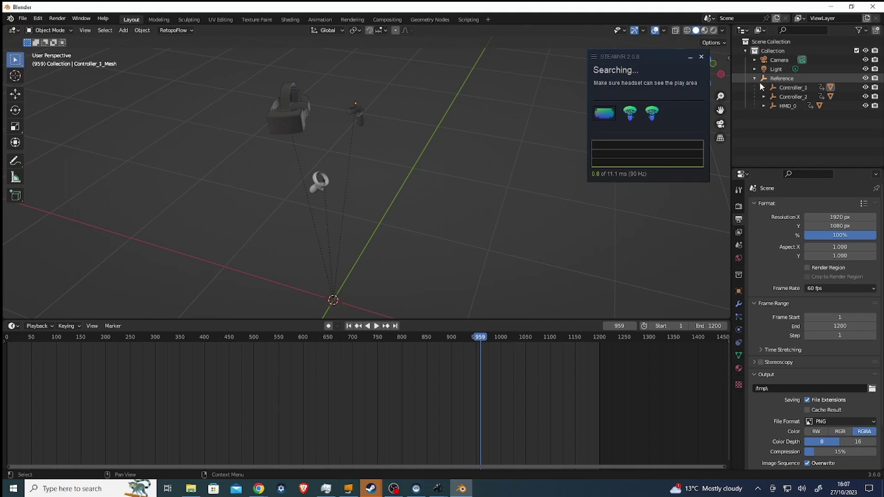
click(786, 90)
click(764, 88)
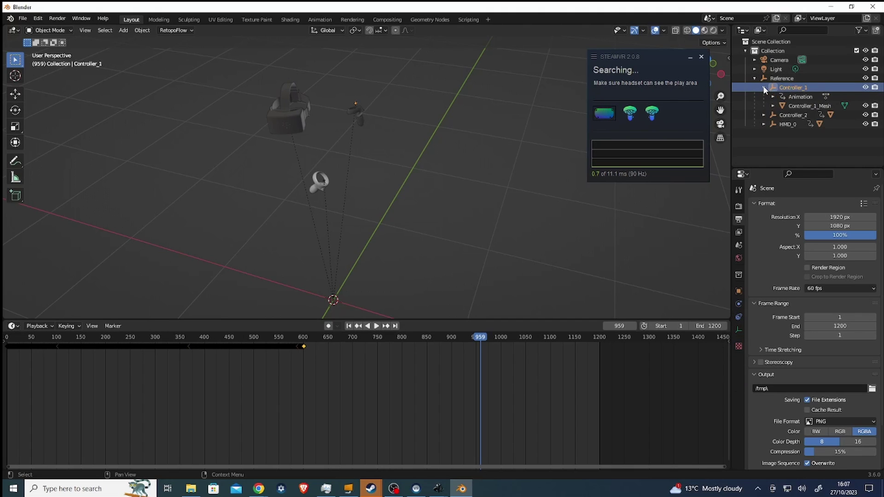
Start playback and scrub backwards through the keyframed range to frame 10 to review the motion.
key(space)
drag(305, 338, 234, 349)
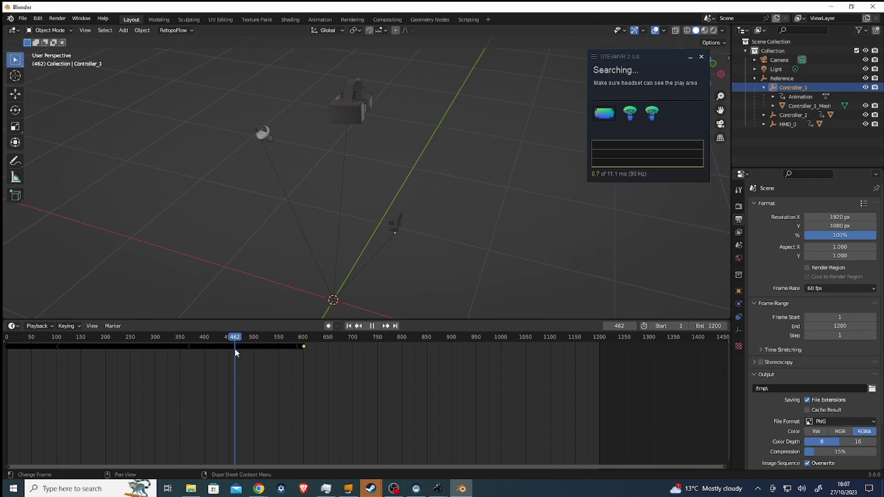
drag(234, 349, 25, 400)
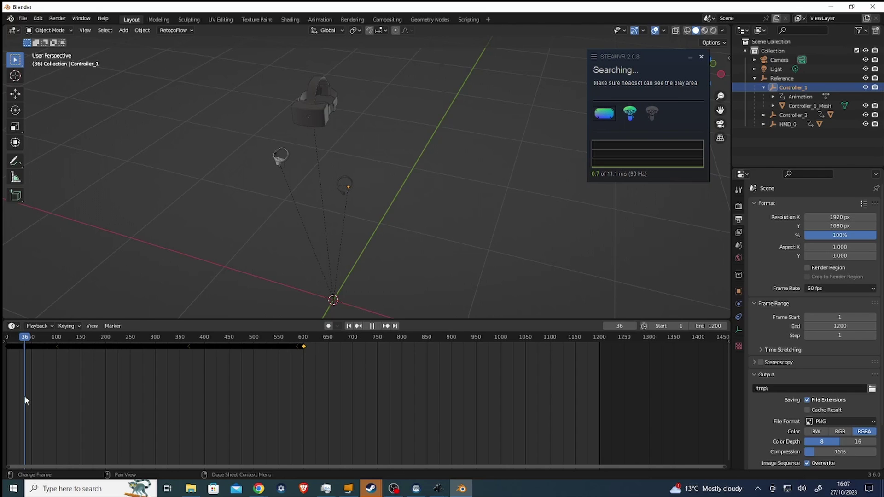
drag(25, 400, 12, 402)
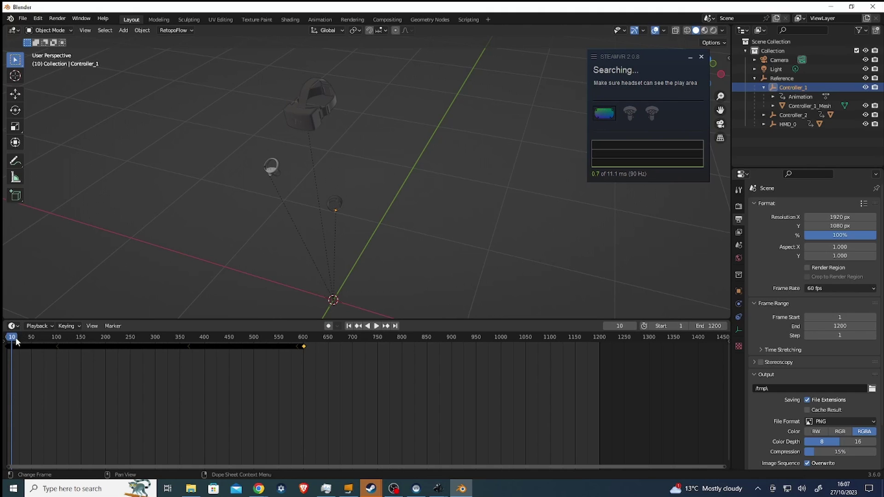
Scrub to frame 138 and play the animation from there, viewing the headset and controllers from a new angle.
key(space)
drag(17, 341, 76, 344)
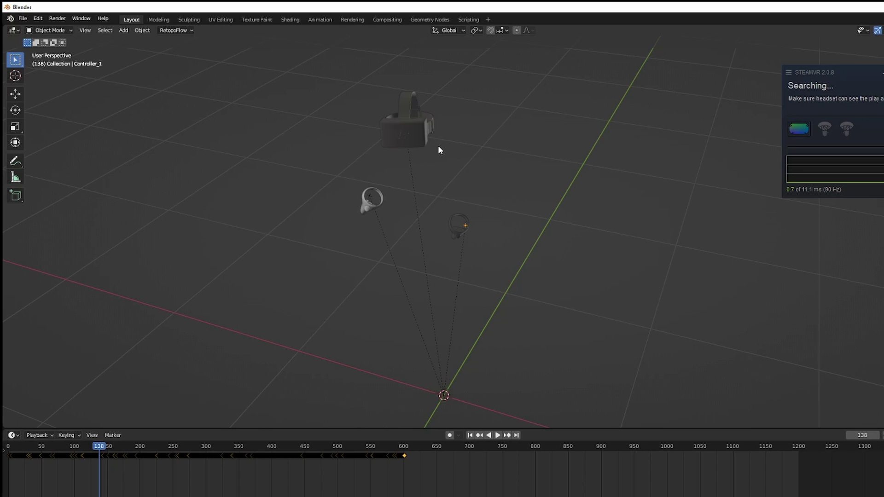
middle_drag(438, 146, 457, 153)
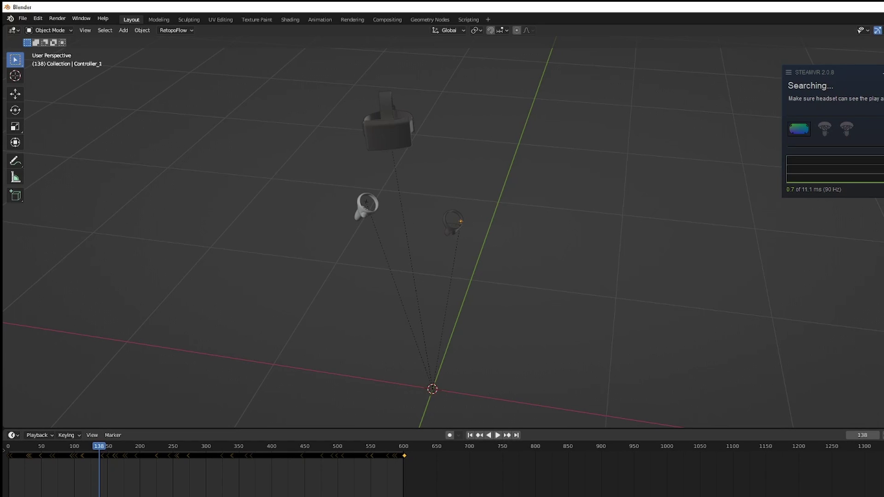
click(497, 435)
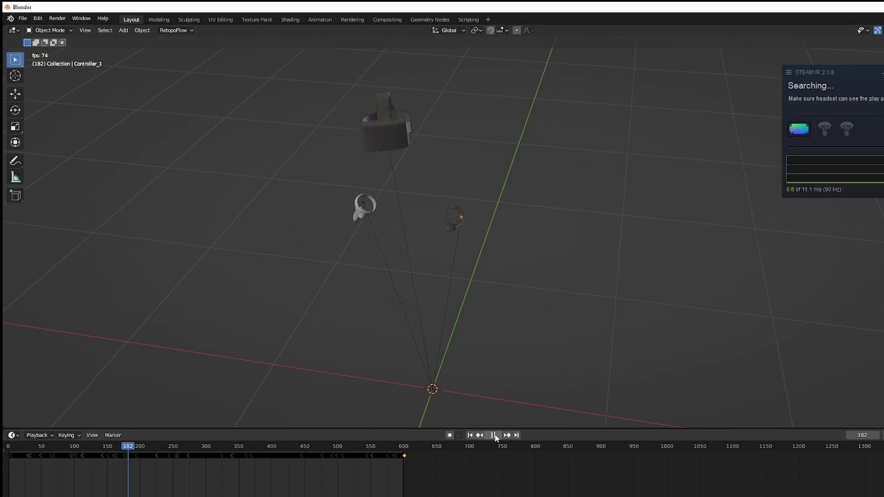